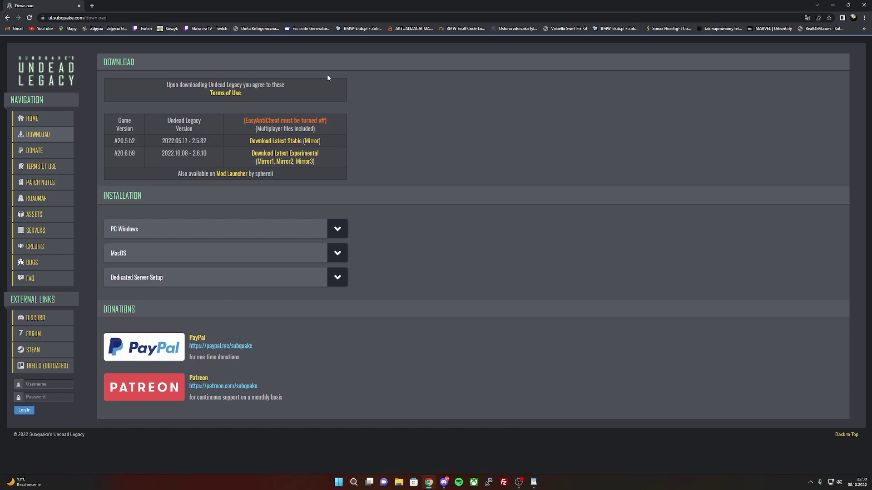
Show the saved download link in WordPad, and revisit the Undead Legacy site's home and download pages in the browser.
click(833, 5)
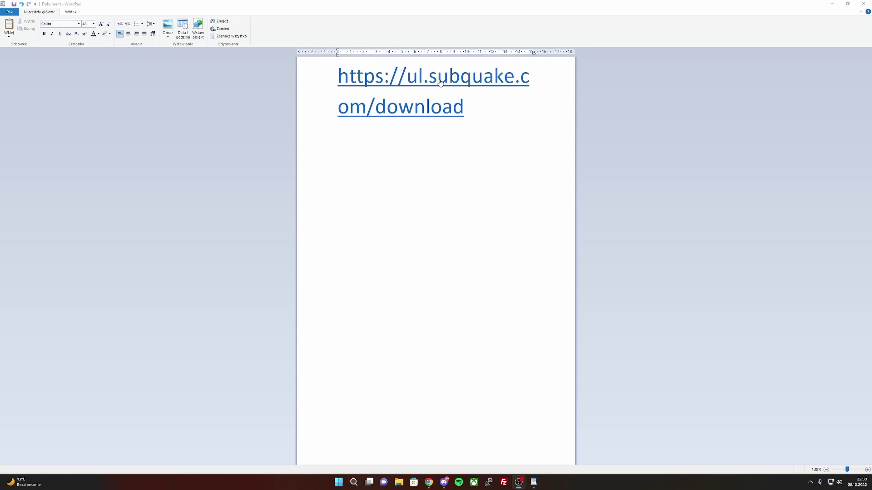
click(429, 483)
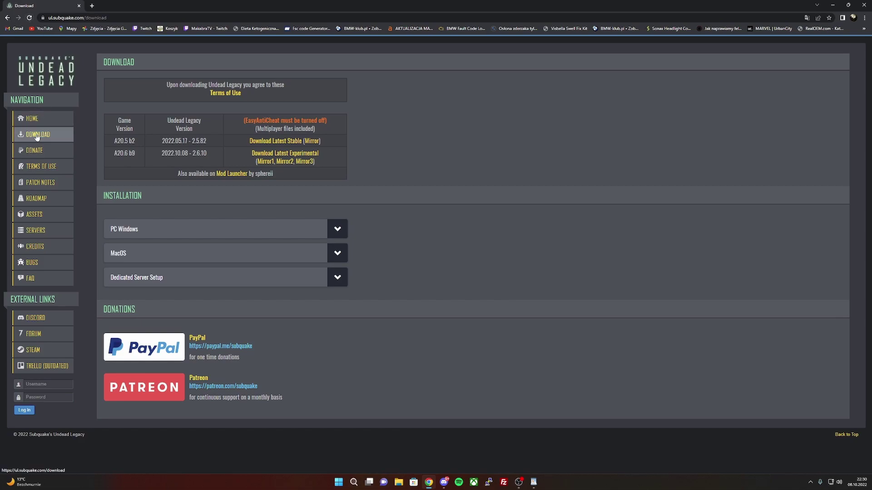
click(33, 120)
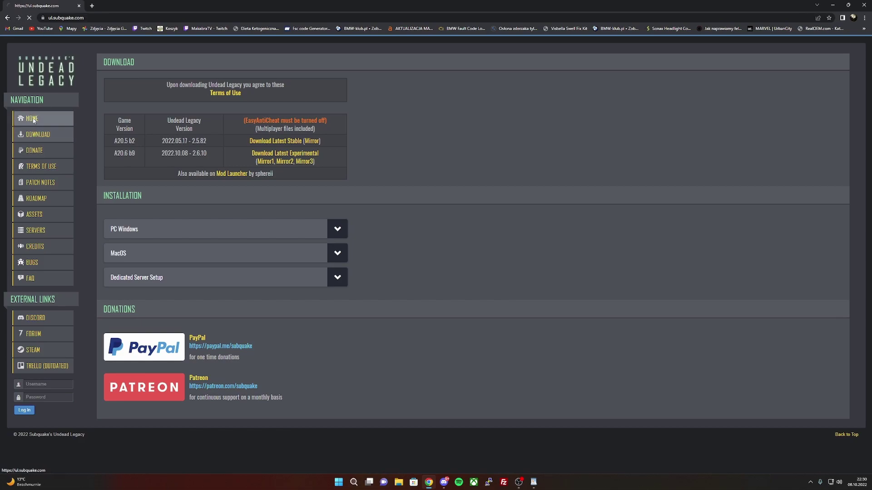
click(38, 135)
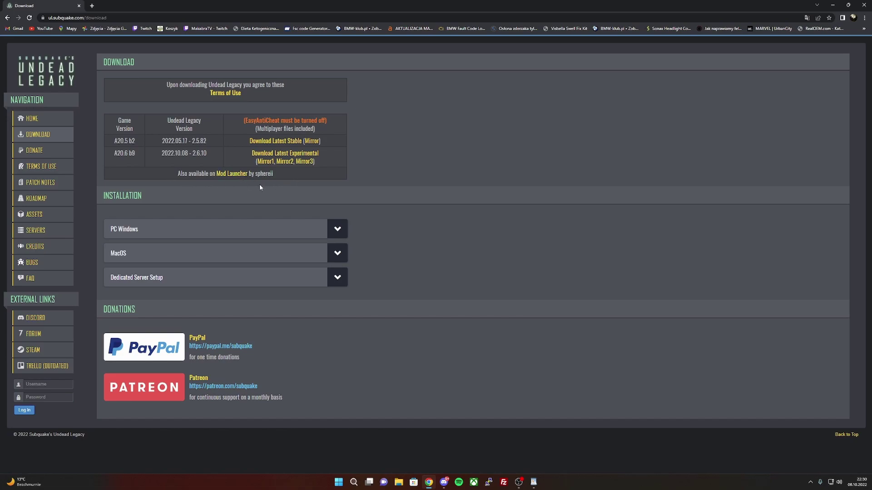
Open the Mod Launcher site linked on the Undead Legacy download page and copy its web address.
click(235, 175)
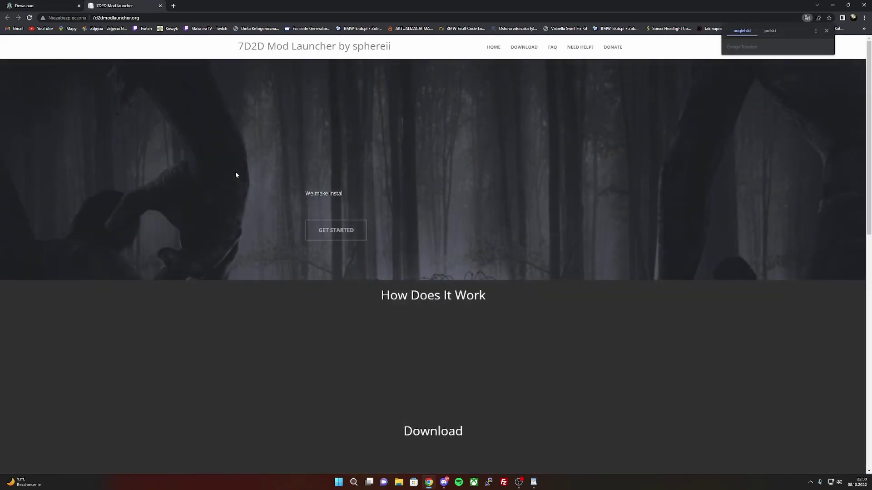
click(114, 18)
right_click(112, 21)
click(130, 69)
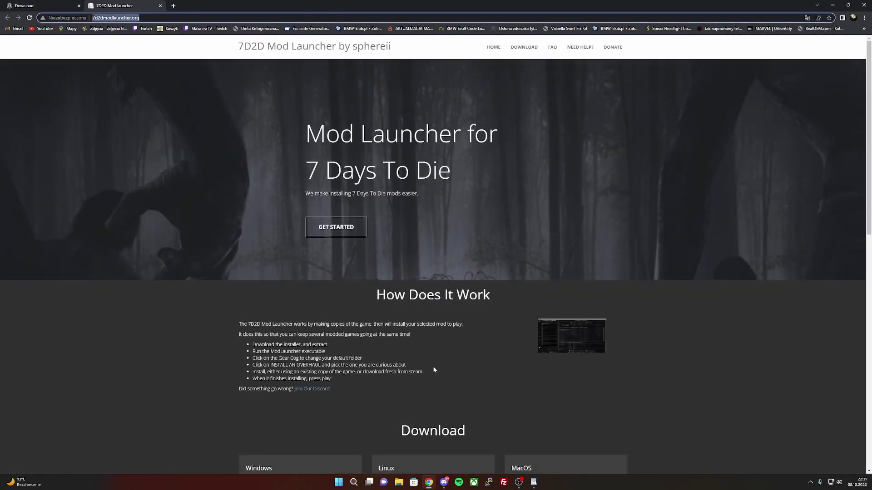
Switch to the WordPad document and paste the Mod Launcher address below the existing link, leaving a blank line between them.
click(533, 482)
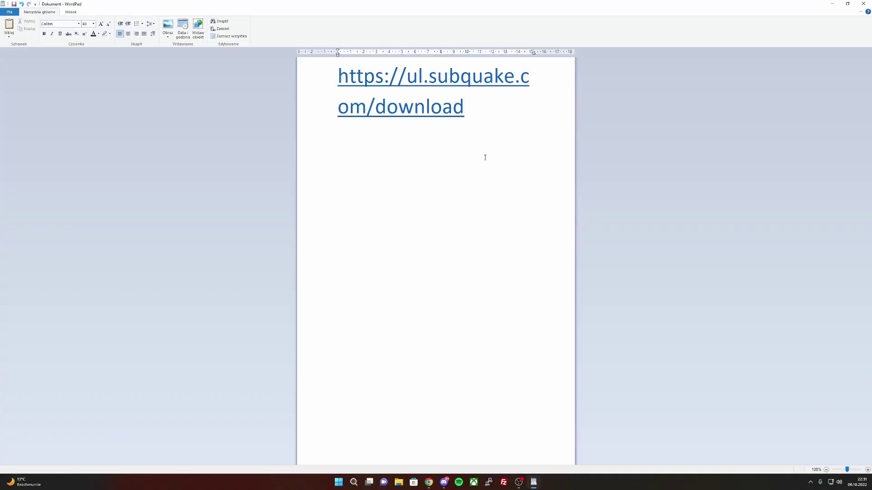
key(Return)
key(Return)
key(ctrl+v)
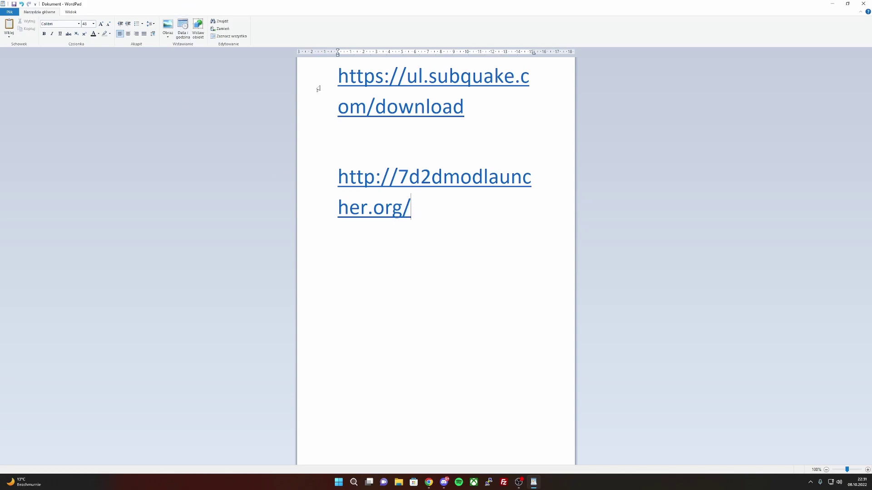
Return to the browser and download the Windows version of the 7D2D Mod Launcher.
click(429, 482)
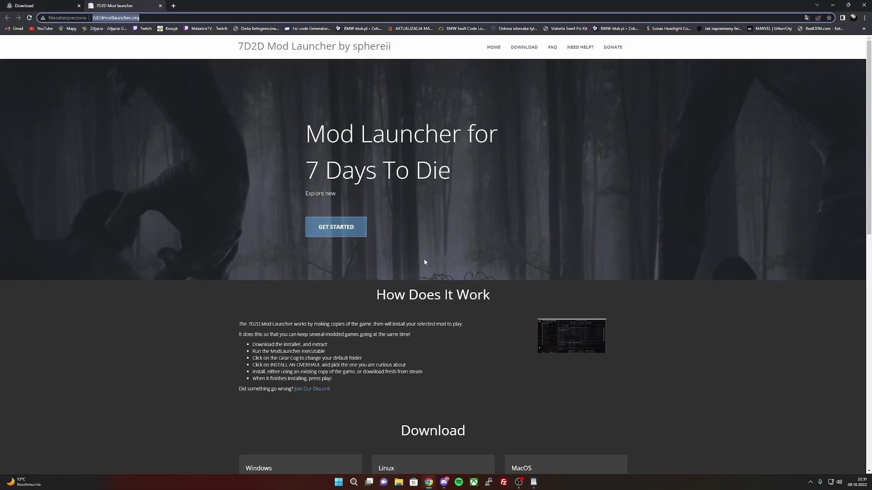
click(338, 227)
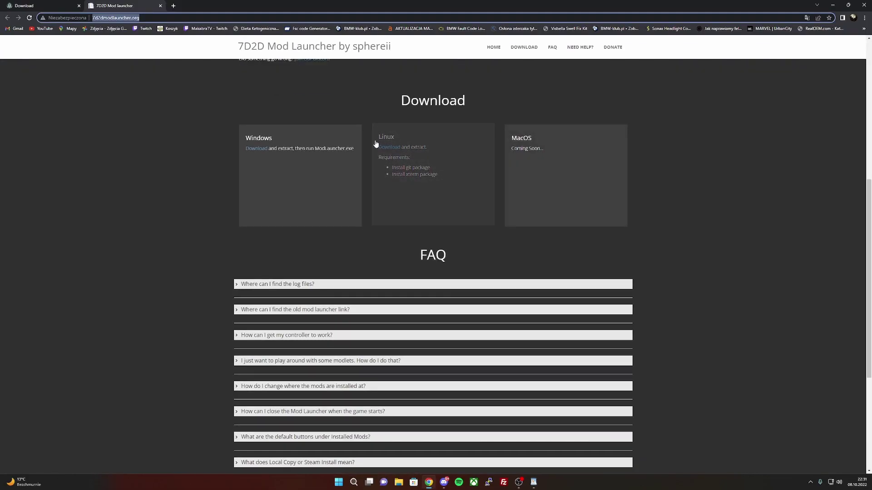
click(256, 148)
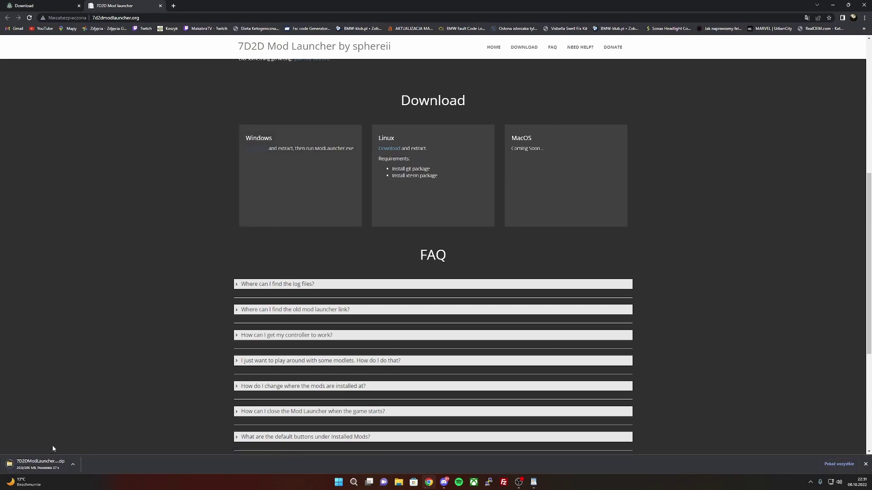
Clear the open windows from the desktop and open the Downloads folder inside the personal user folder.
click(832, 5)
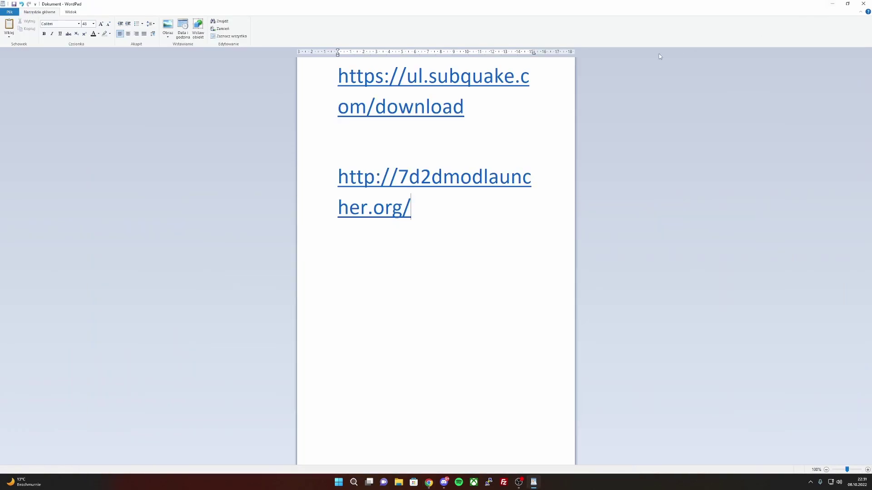
click(832, 4)
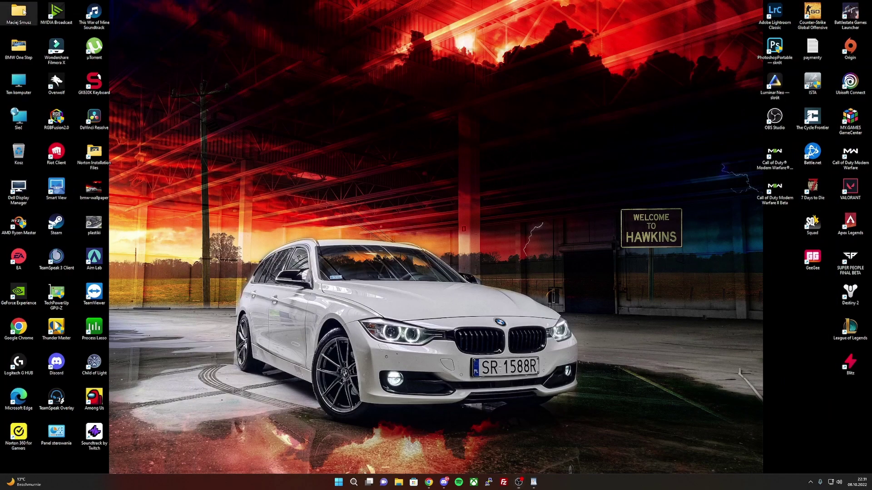
double_click(23, 11)
double_click(551, 65)
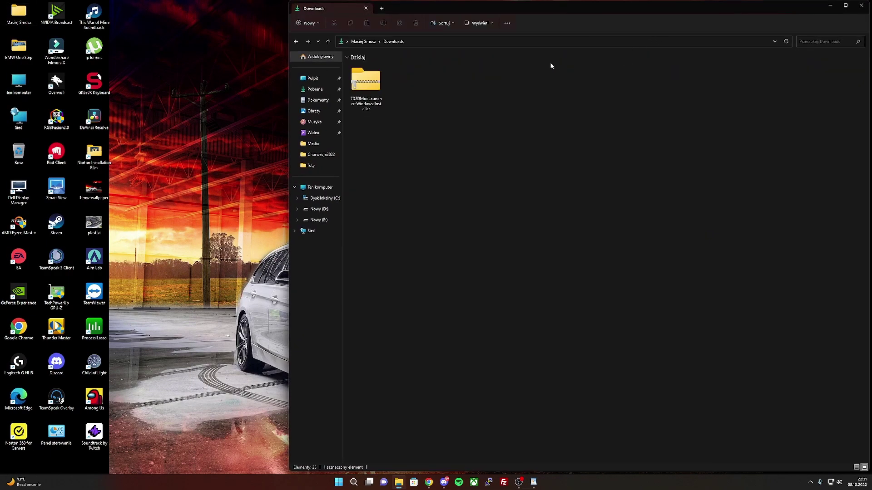
right_click(368, 80)
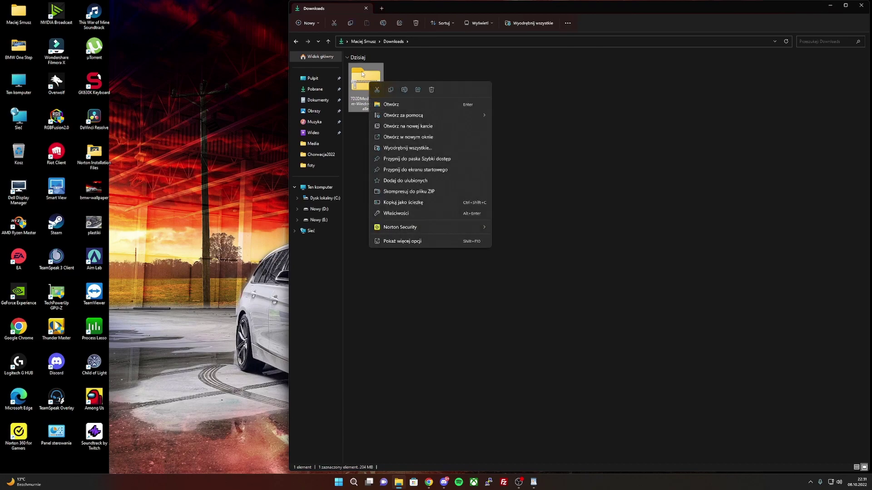
click(497, 80)
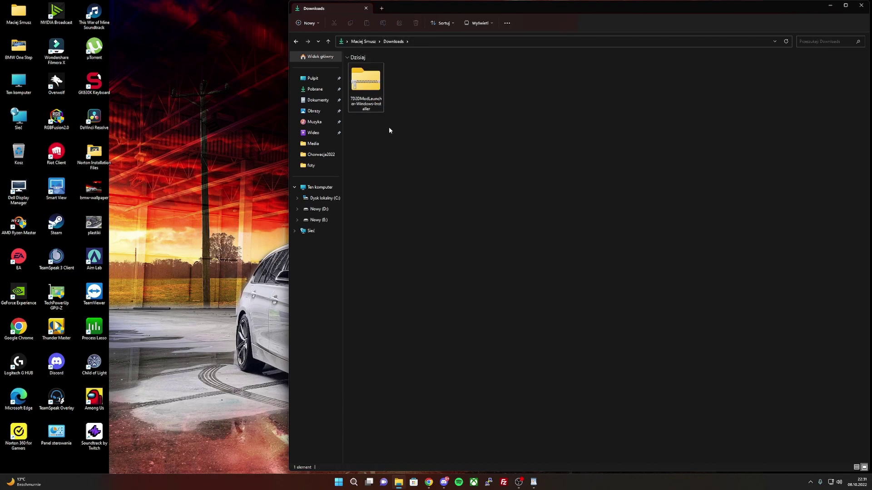
right_click(373, 78)
click(395, 209)
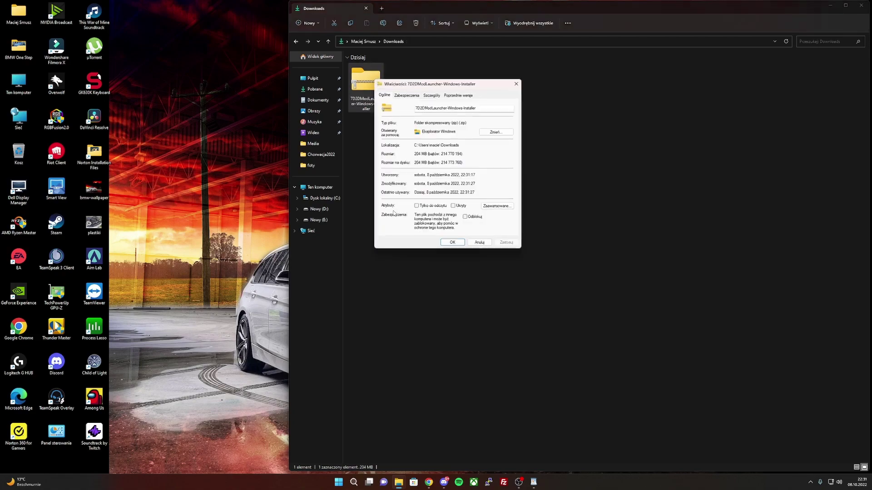
click(480, 244)
Extract the downloaded archive with WinRAR into its own 7D2DModLauncher-Windows-Installer folder.
right_click(377, 82)
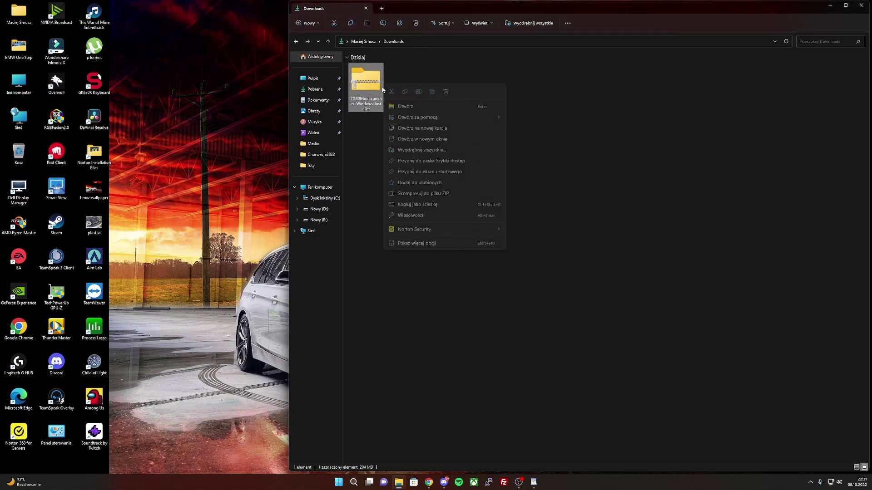
click(459, 239)
key(shift+F10)
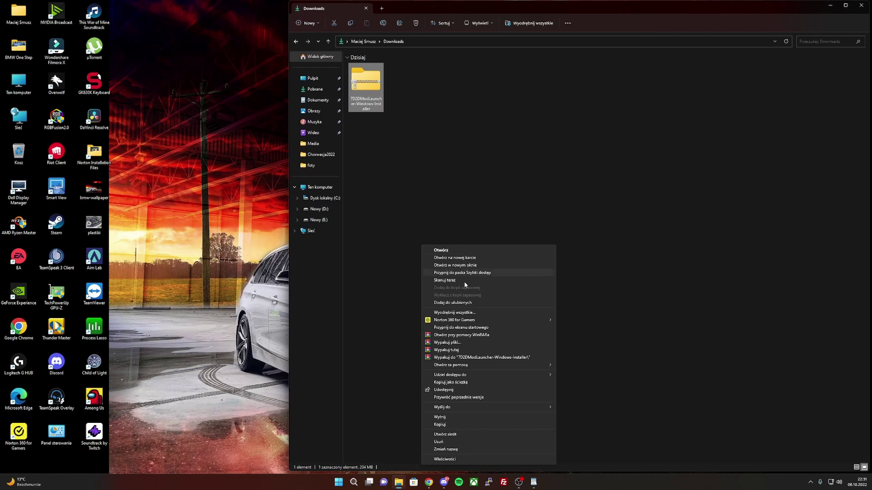
click(491, 357)
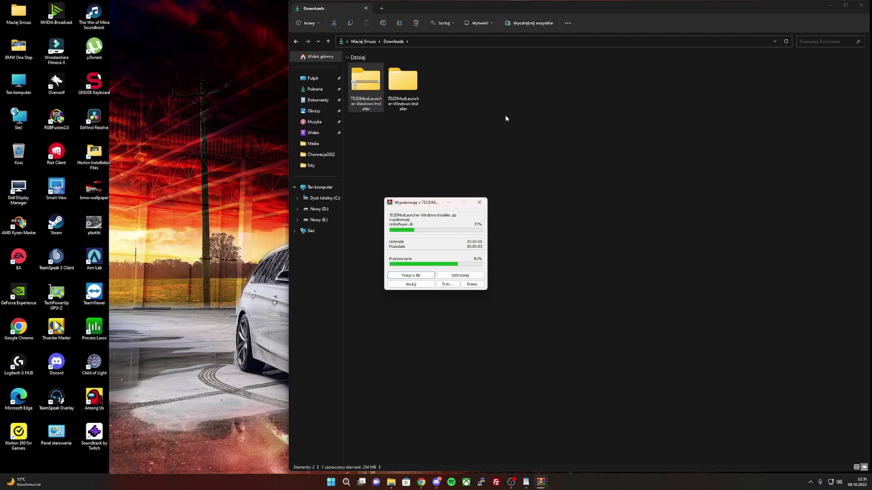
Move the extracted installer folder to the desktop, close File Explorer, and place the folder beside the Adobe Lightroom Classic shortcut.
click(402, 159)
drag(747, 6, 463, 67)
drag(406, 86, 206, 40)
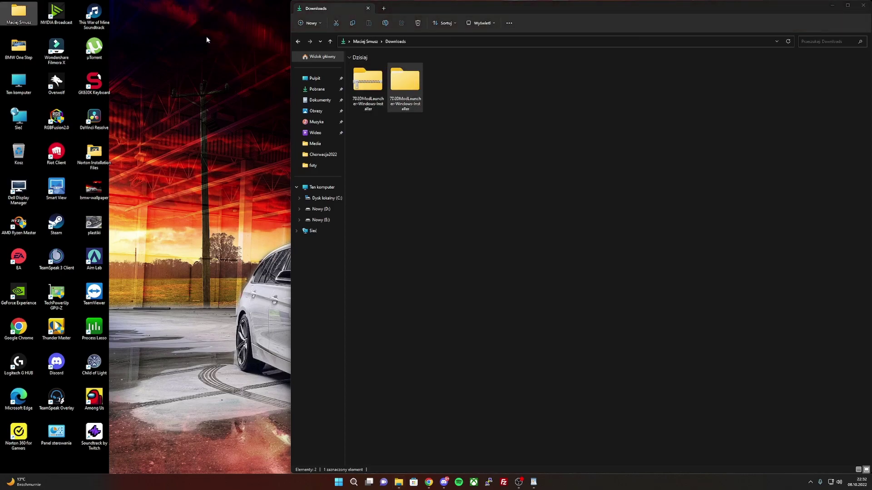
click(863, 5)
drag(212, 16, 715, 36)
Run the ModLauncher application from the nested 7D2DModLauncher-Windows-Installer folder and continue past its welcome screen.
double_click(737, 14)
click(363, 67)
double_click(364, 67)
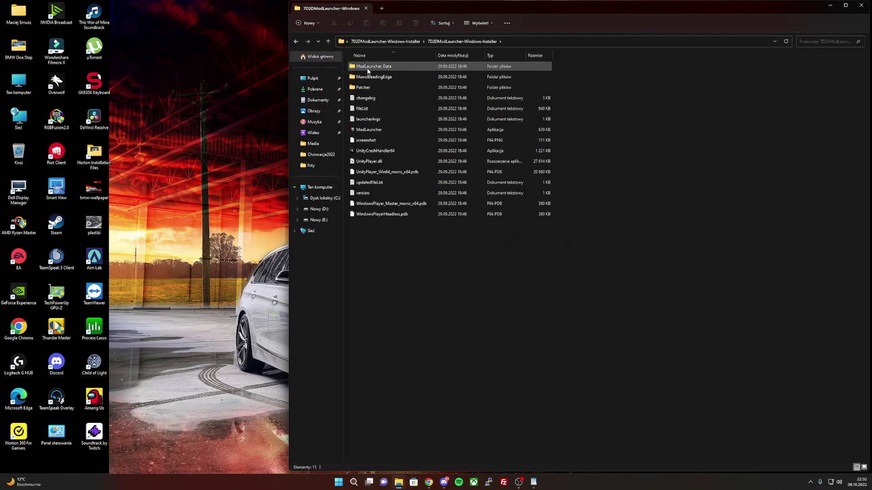
click(369, 130)
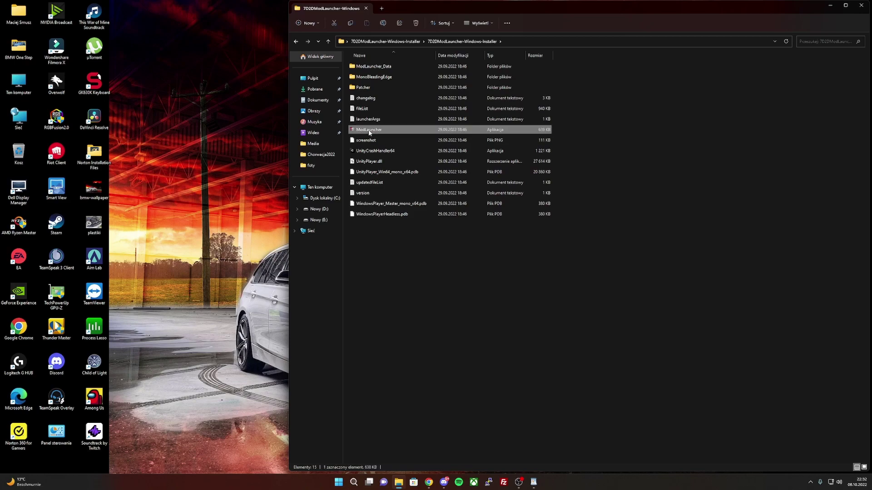
double_click(369, 131)
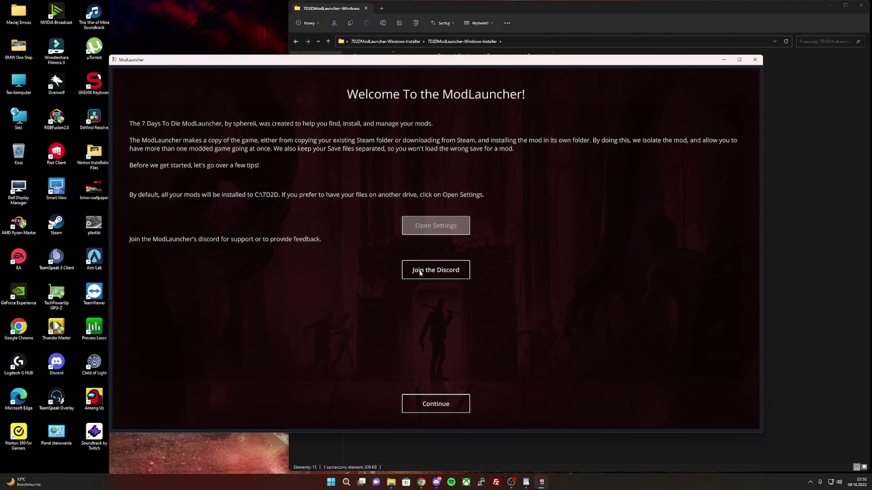
click(449, 404)
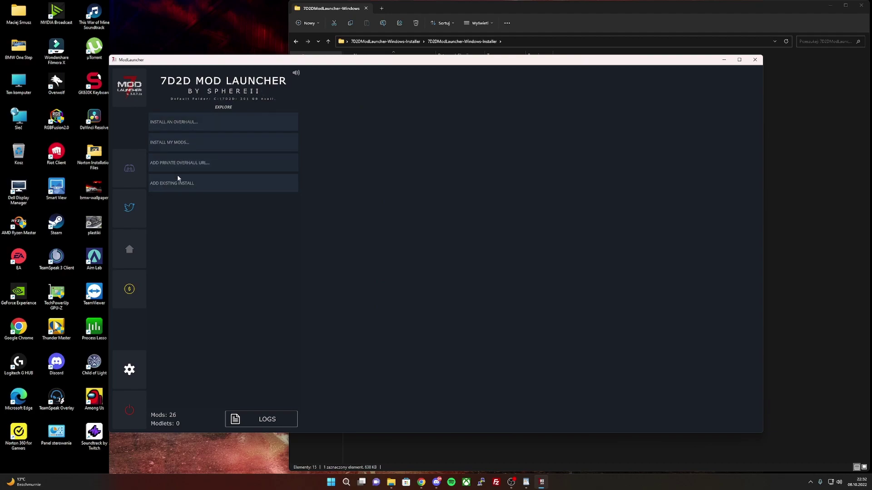
Open the available Alpha20 overhauls for installation and select Undead Legacy from the list.
click(179, 122)
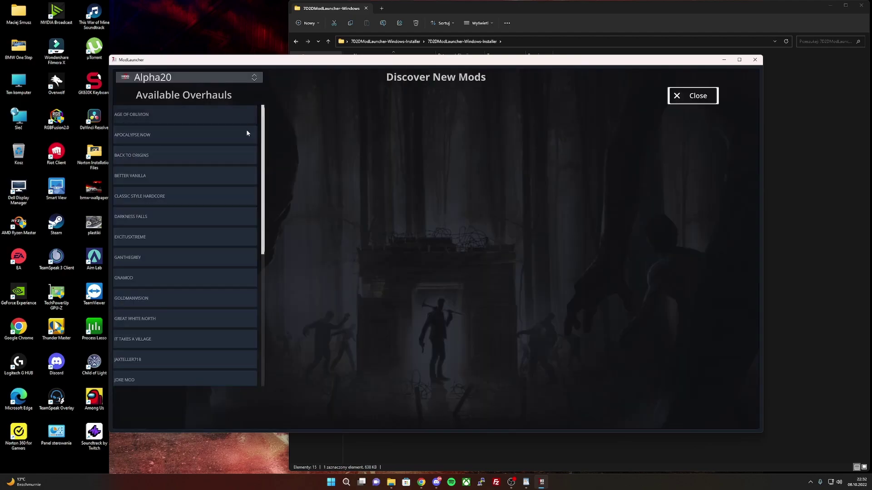
scroll(210, 160, down, 5)
scroll(210, 161, up, 3)
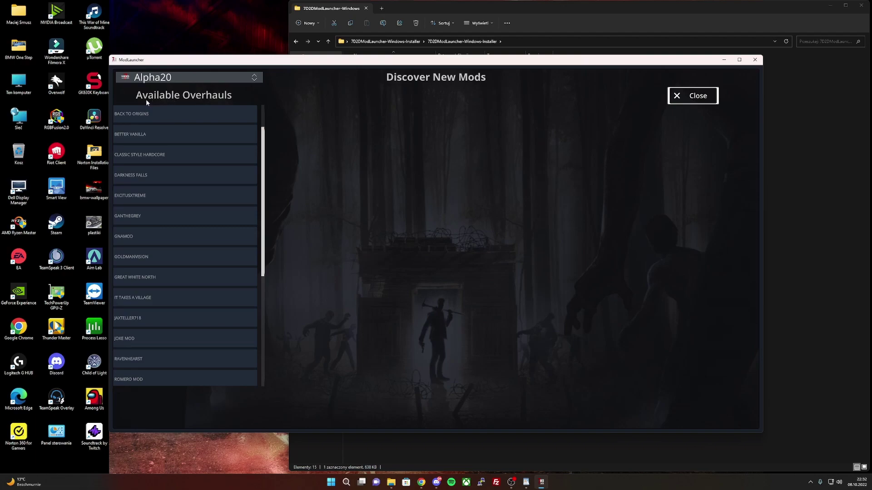
scroll(208, 165, down, 5)
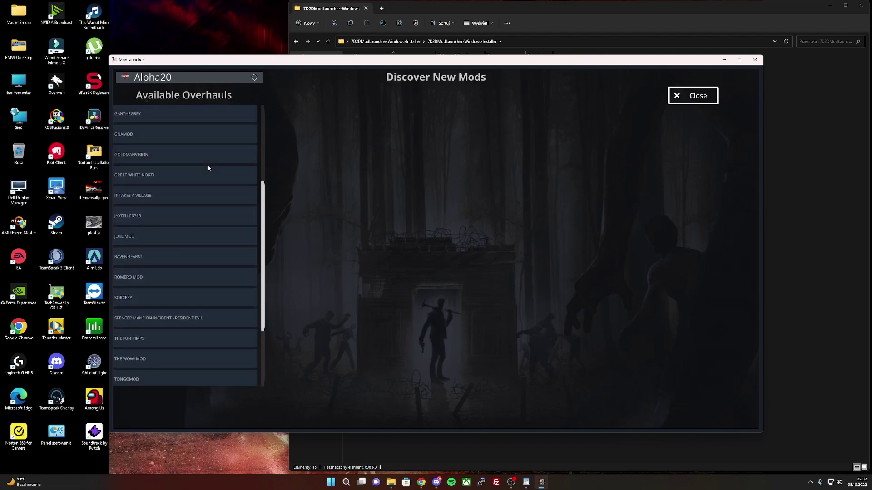
scroll(206, 164, down, 2)
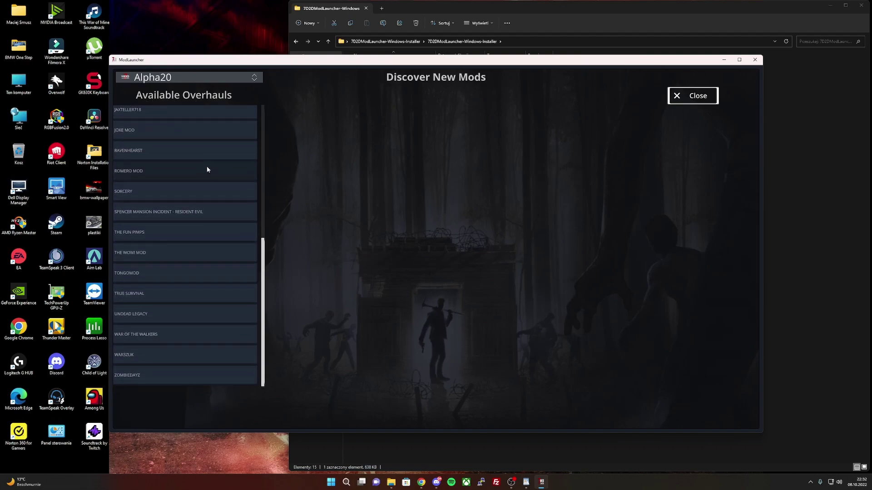
scroll(206, 169, down, 1)
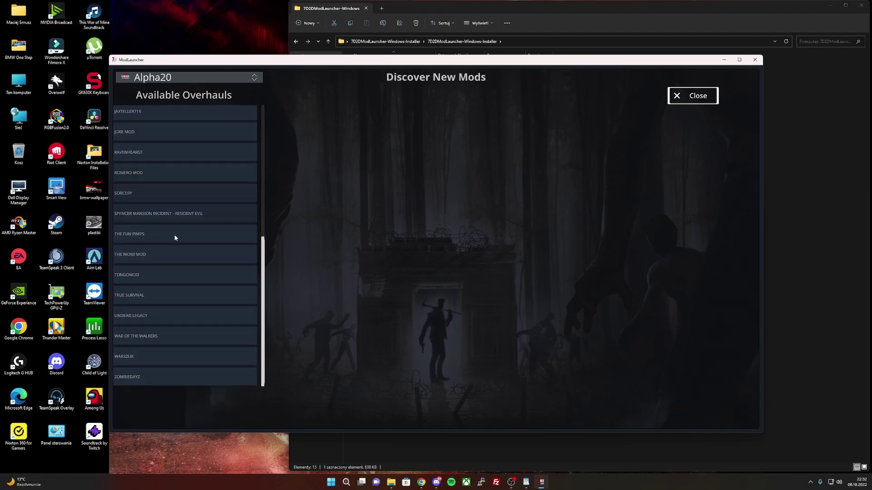
scroll(191, 326, up, 2)
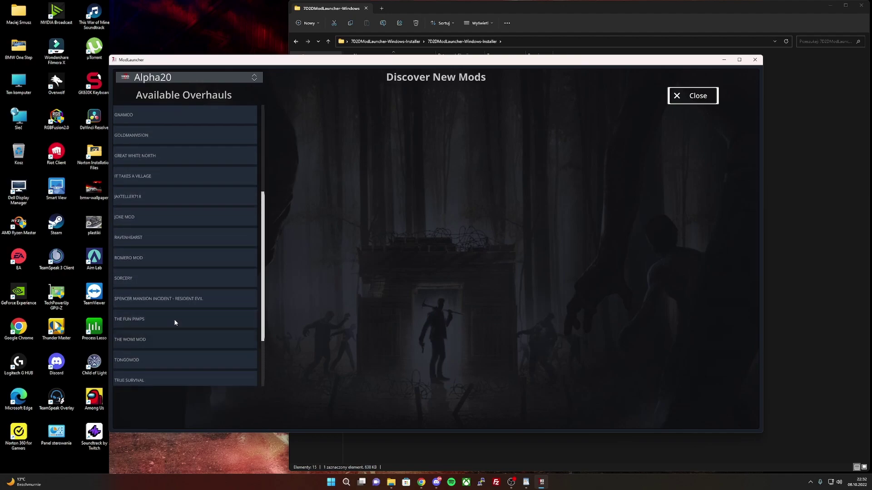
scroll(175, 322, down, 2)
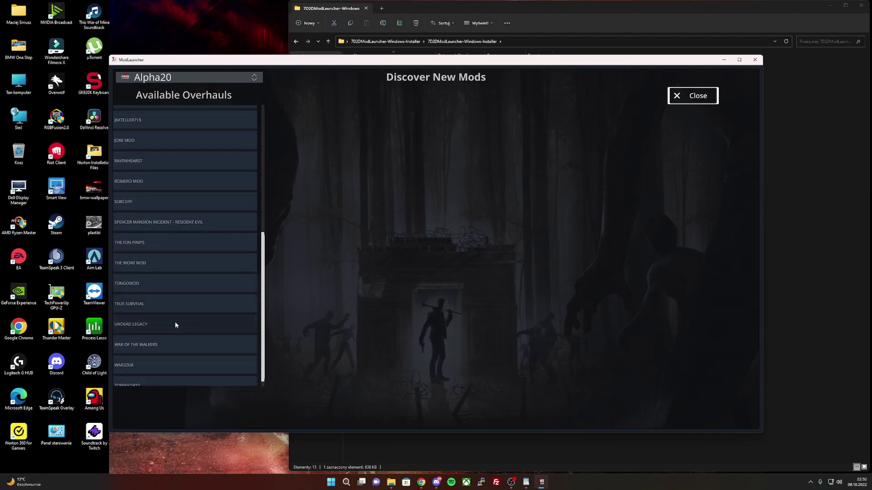
click(139, 317)
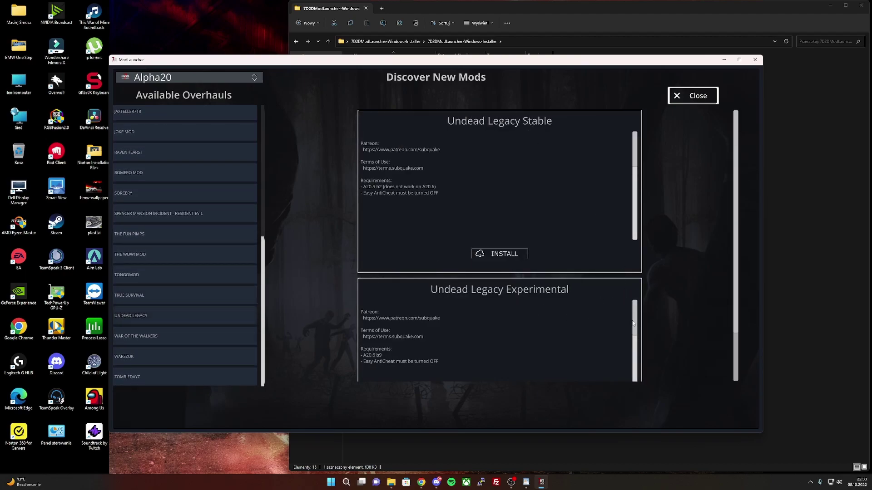
Install Undead Legacy Experimental by making a local copy of the Alpha20.6 game in E:\SteamLibrary\steamapps\common\7 Days To Die.
scroll(590, 336, down, 3)
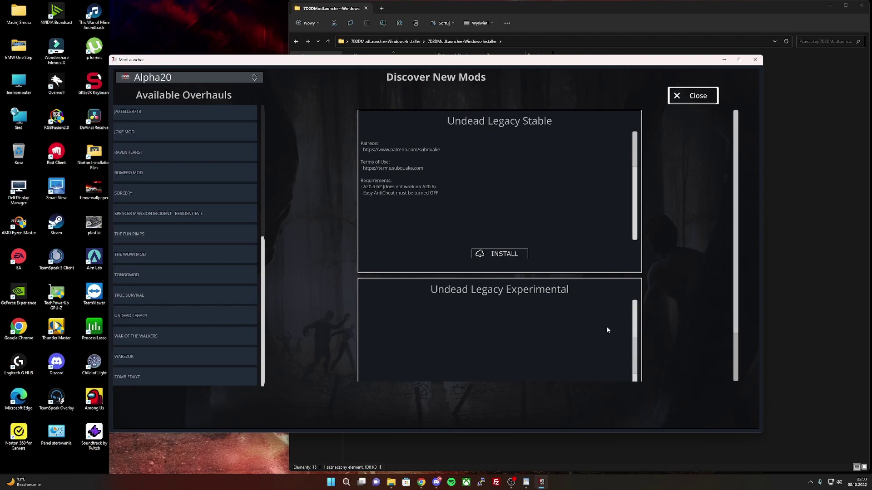
scroll(577, 339, down, 3)
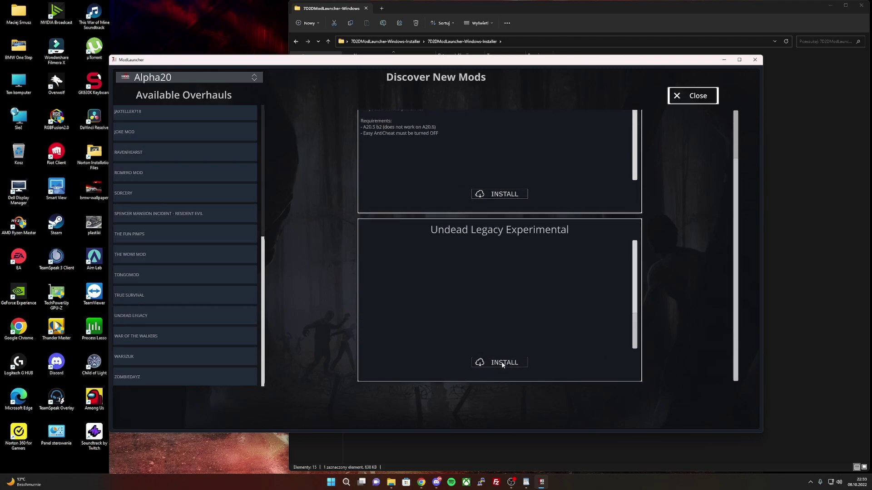
click(504, 363)
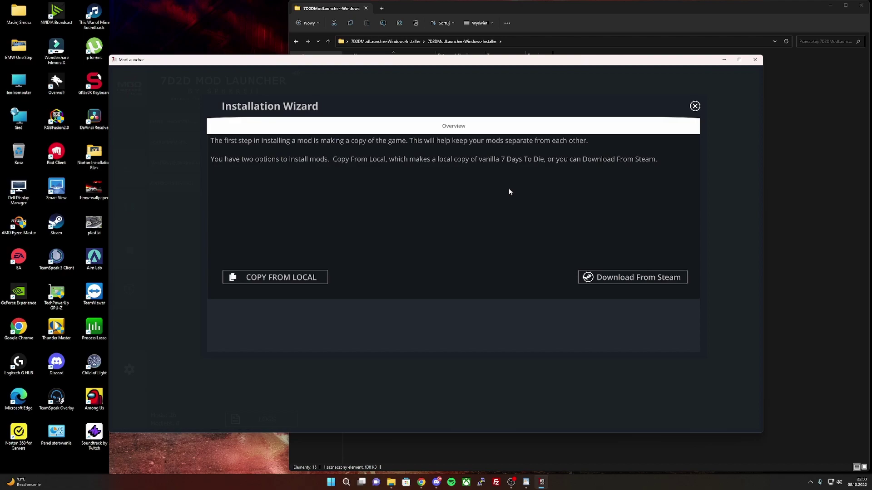
click(280, 281)
click(272, 278)
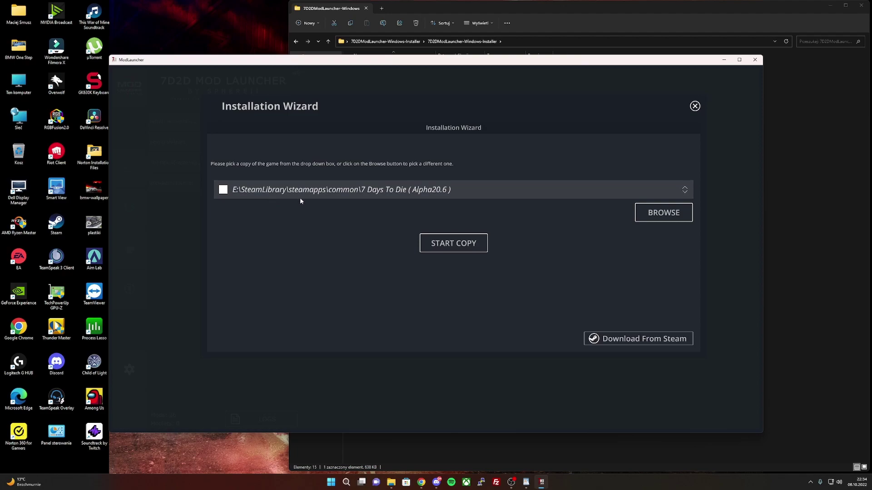
click(460, 244)
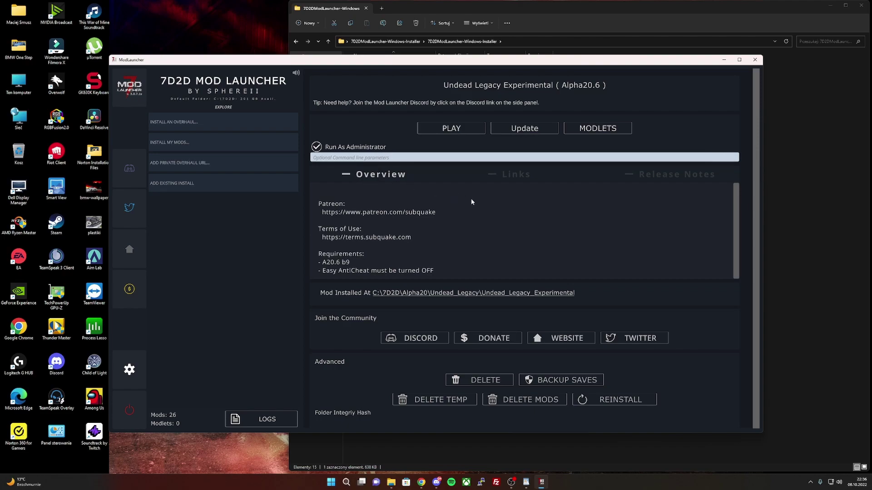
Launch the installed Undead Legacy Experimental overhaul and choose to join a game from its main menu.
click(449, 129)
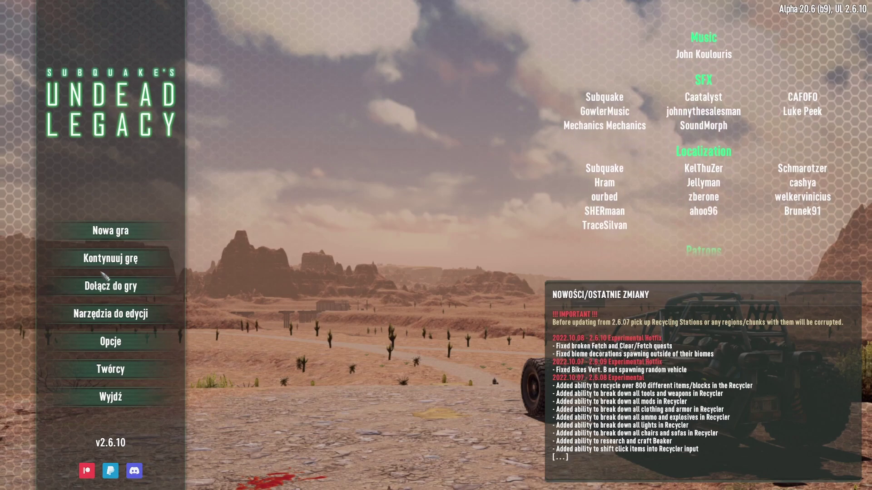
click(112, 291)
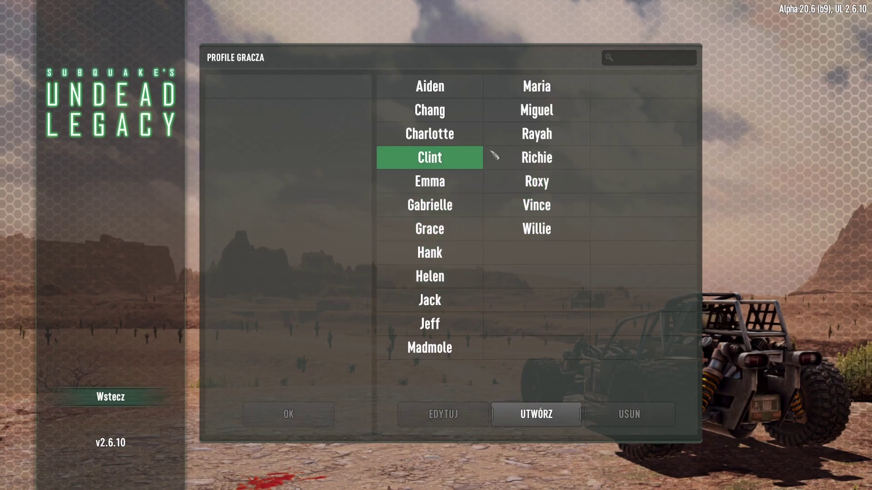
Preview the Grace and Hank characters, then create a new profile with the player's nickname and apply the default male appearance.
click(432, 237)
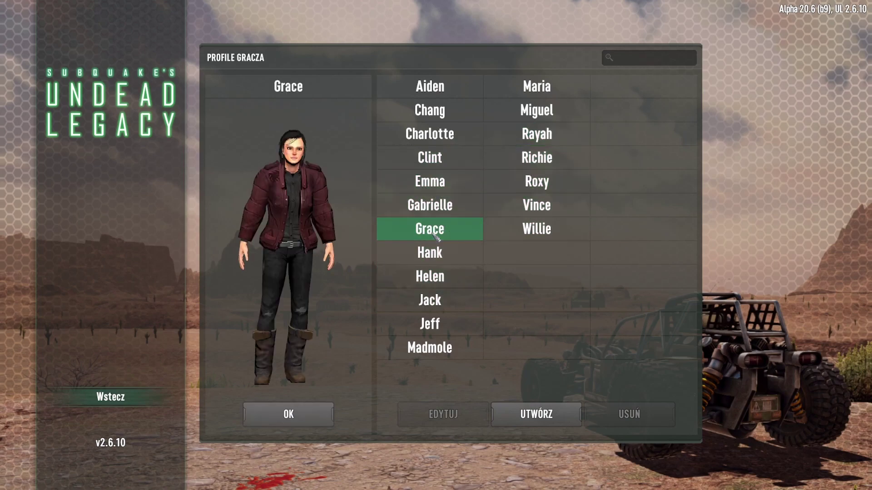
click(422, 254)
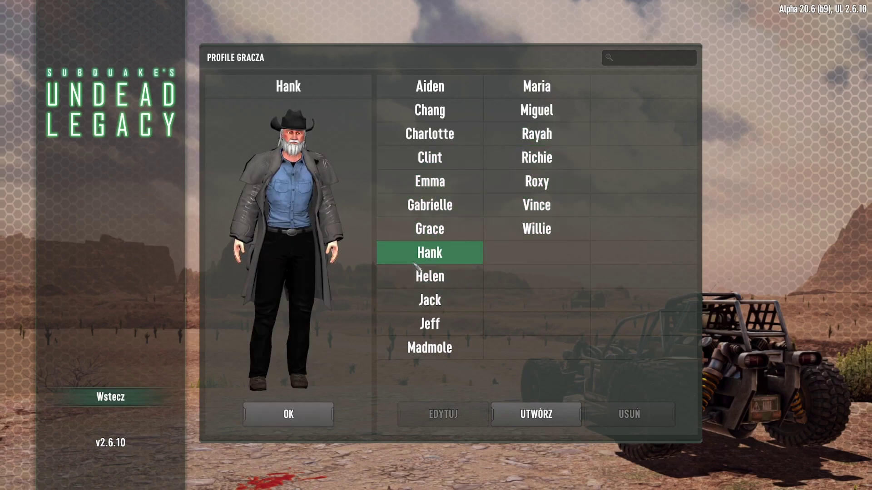
click(558, 414)
text(M)
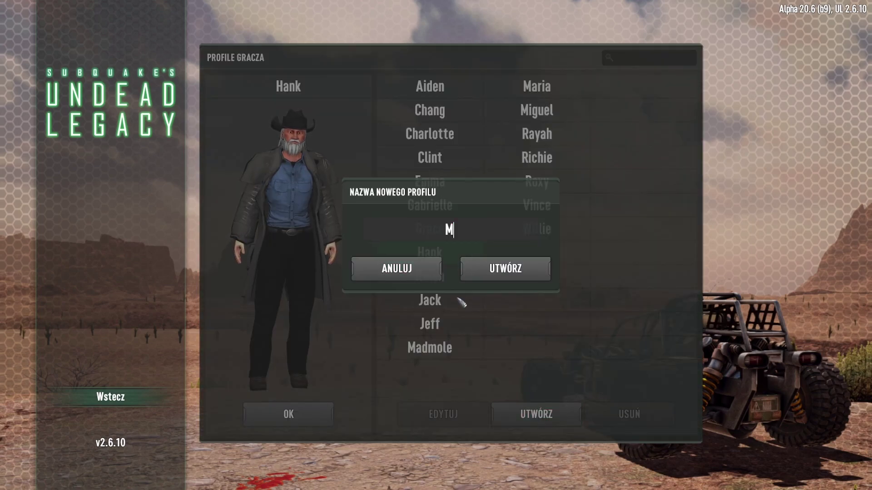
text(akabraTV)
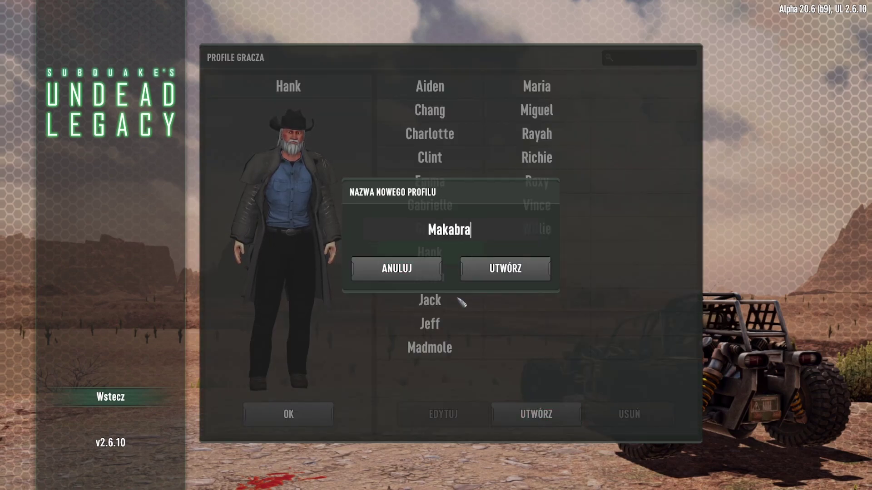
click(506, 272)
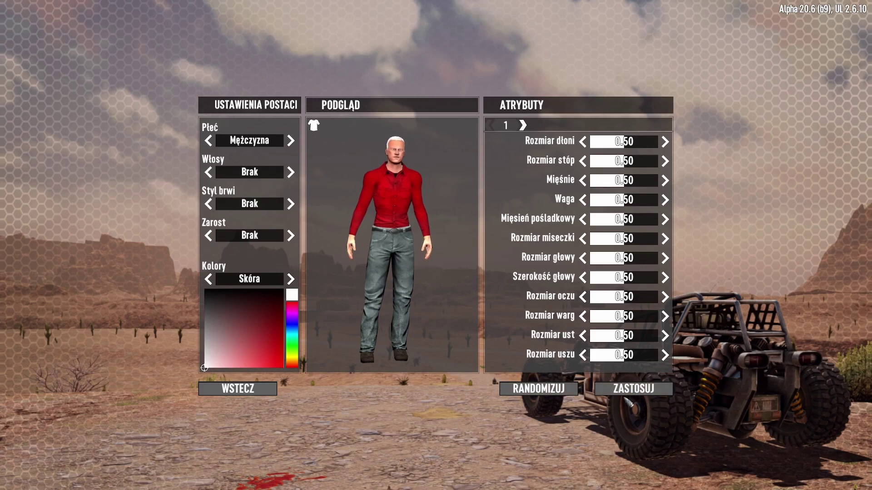
click(626, 390)
key(Escape)
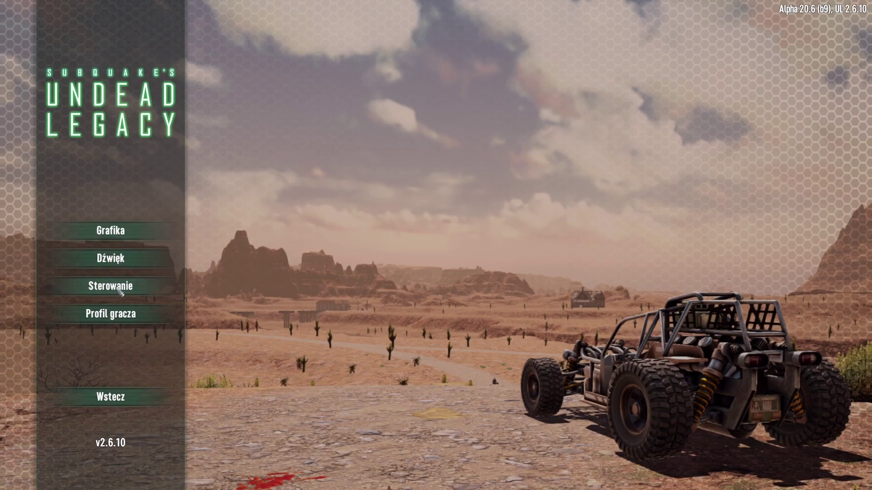
Filter the joinable servers by the name Strzelba and connect to the Strzelba Squad [PL] - Undead Legacy PVE server.
click(129, 395)
click(121, 291)
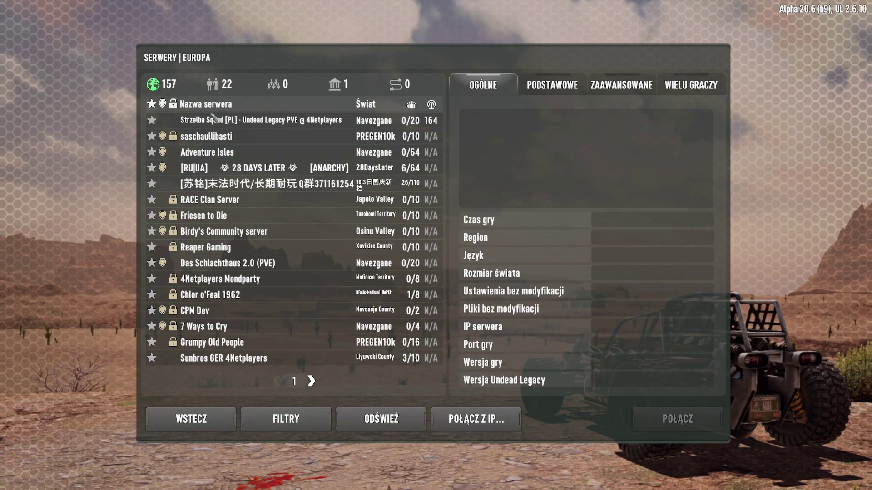
click(291, 420)
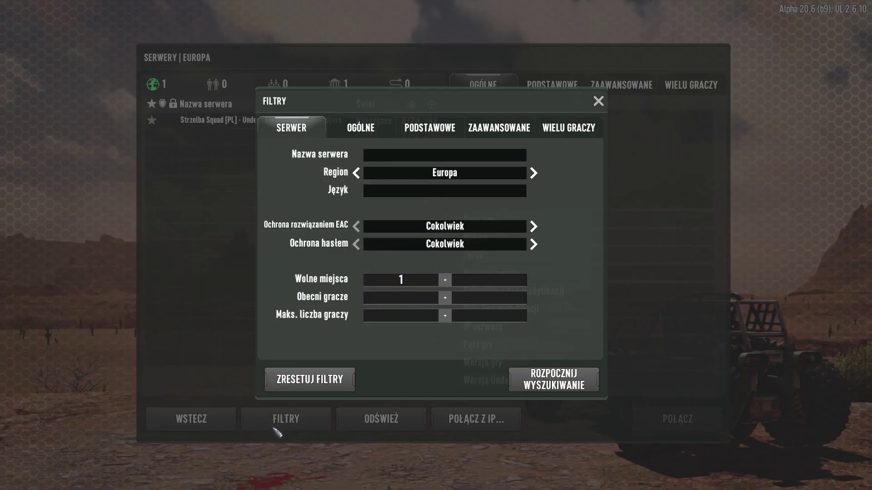
click(417, 158)
text(Strzelba)
click(553, 382)
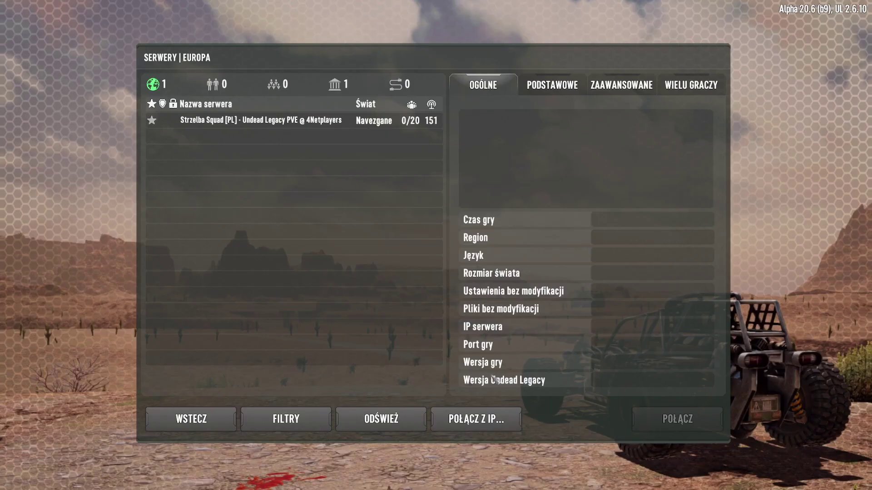
click(249, 121)
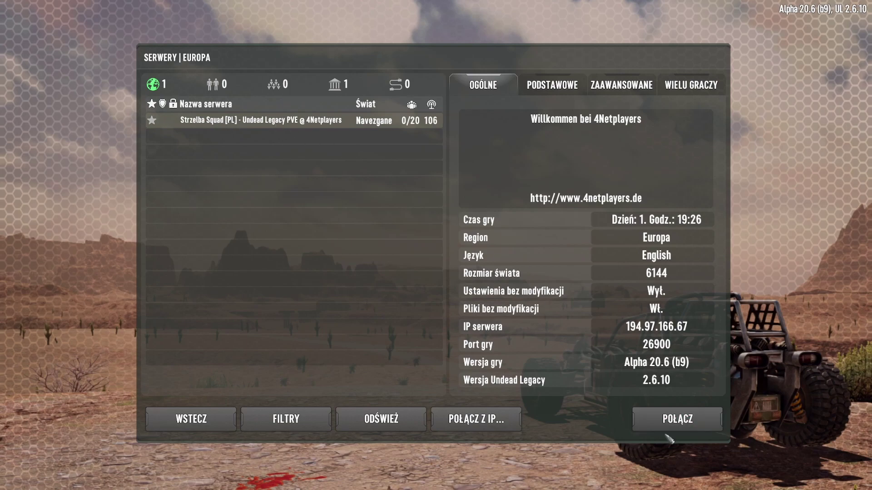
click(672, 420)
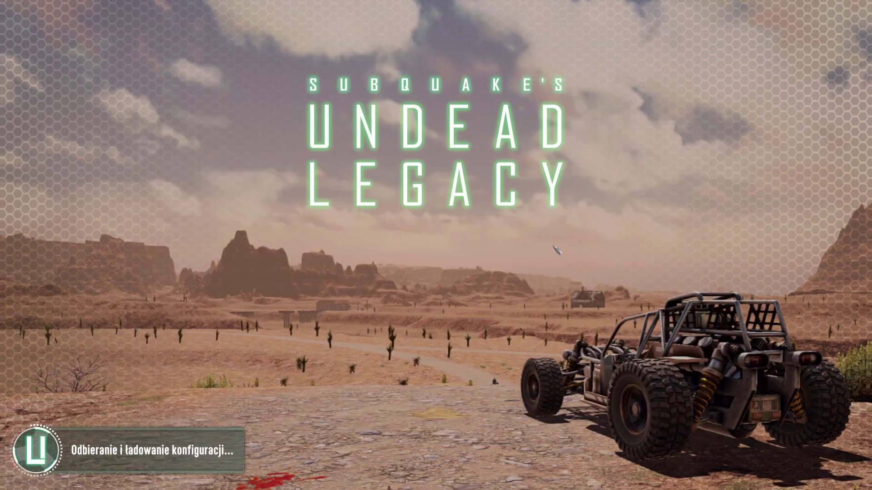